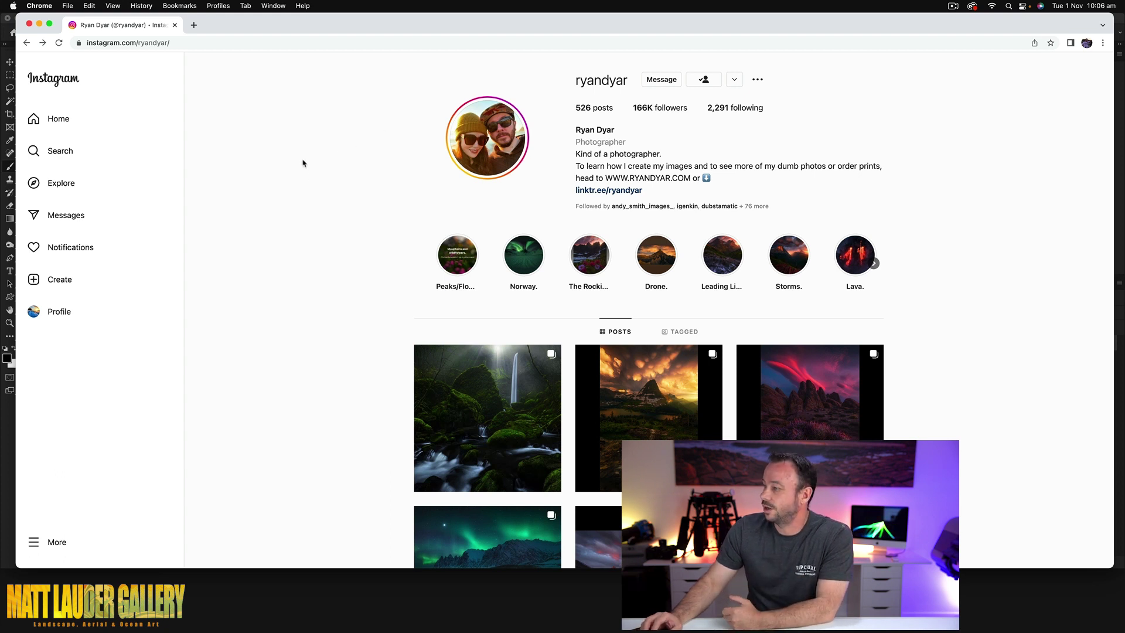
# Step: Open the red-sky desert rocks post, the third thumbnail in the profile grid
pyautogui.click(783, 411)
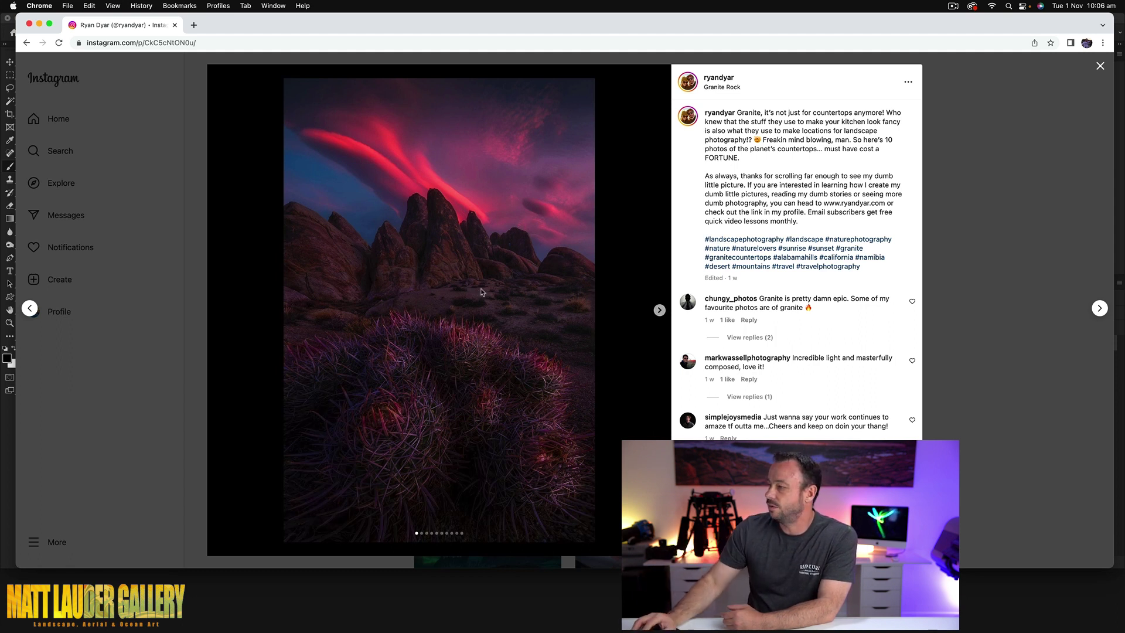
# Step: Advance the carousel to the rock-arch photo, then bring up the Mission Control window overview
pyautogui.click(660, 310)
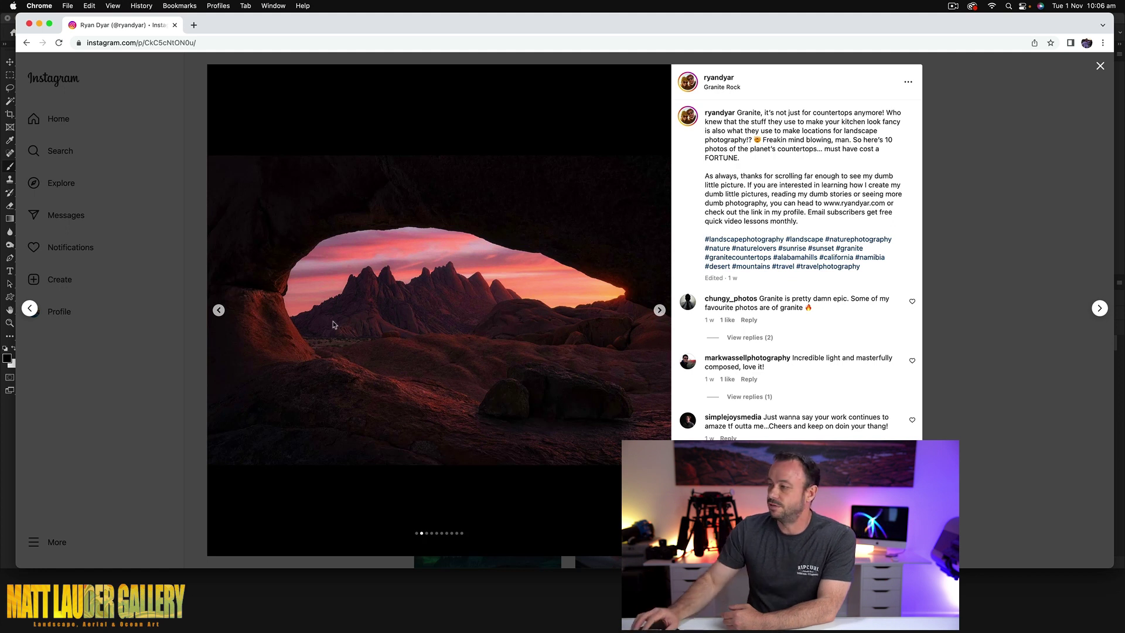
pyautogui.hotkey('ctrl', 'Up')
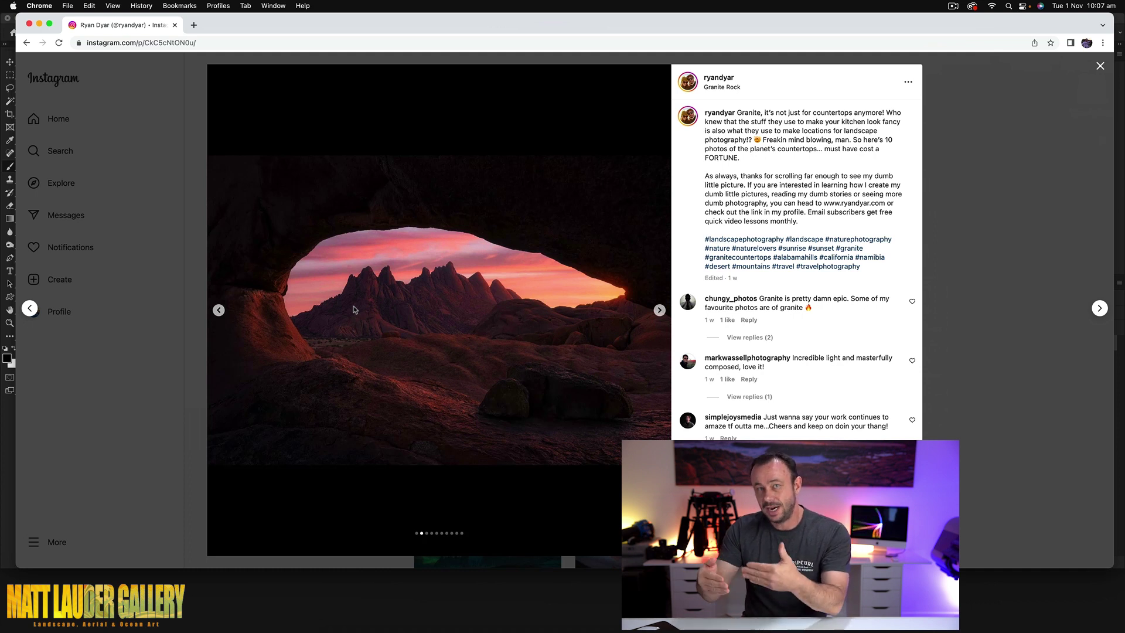
pyautogui.hotkey('ctrl', 'Up')
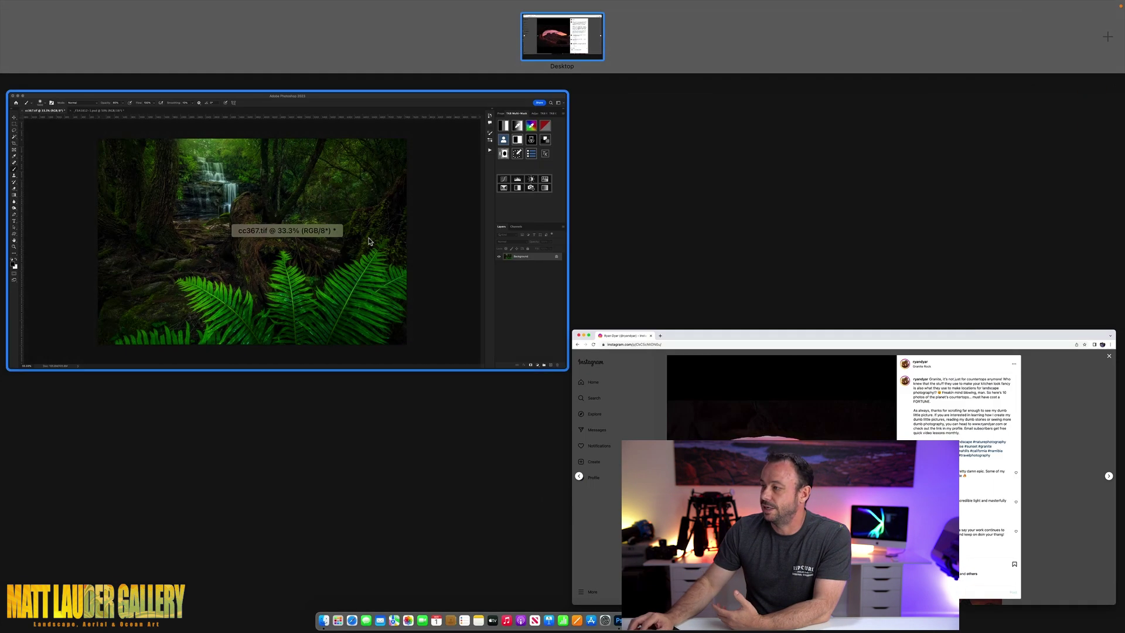
# Step: In cc367.tif, add a Brightness/Contrast adjustment layer with Contrast set to -50
pyautogui.click(371, 241)
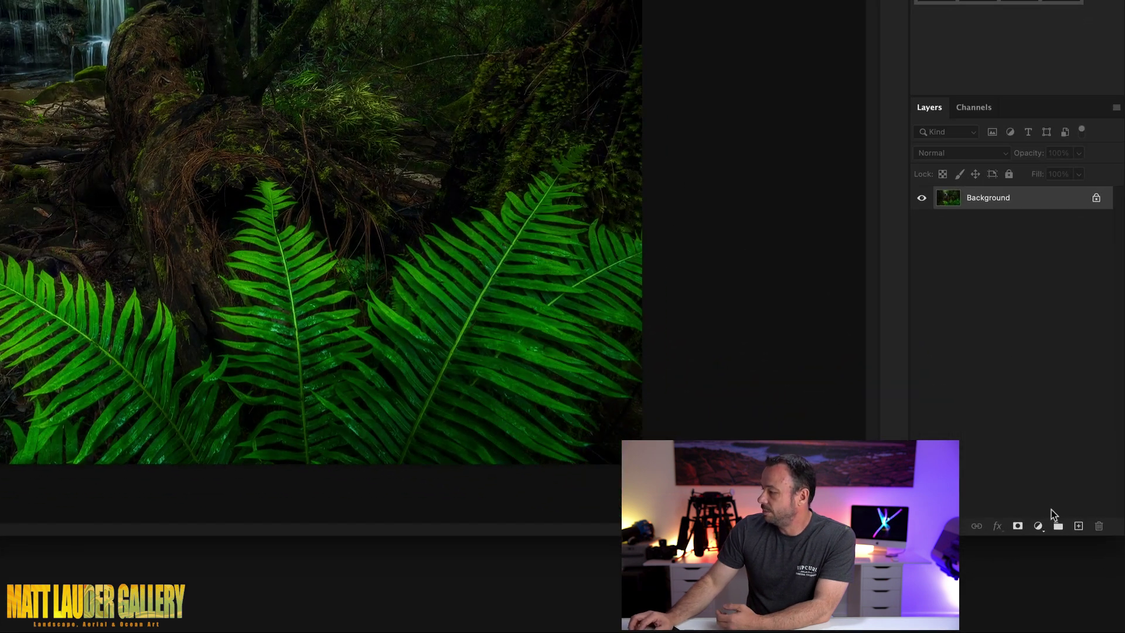
pyautogui.click(1039, 526)
pyautogui.press('Return')
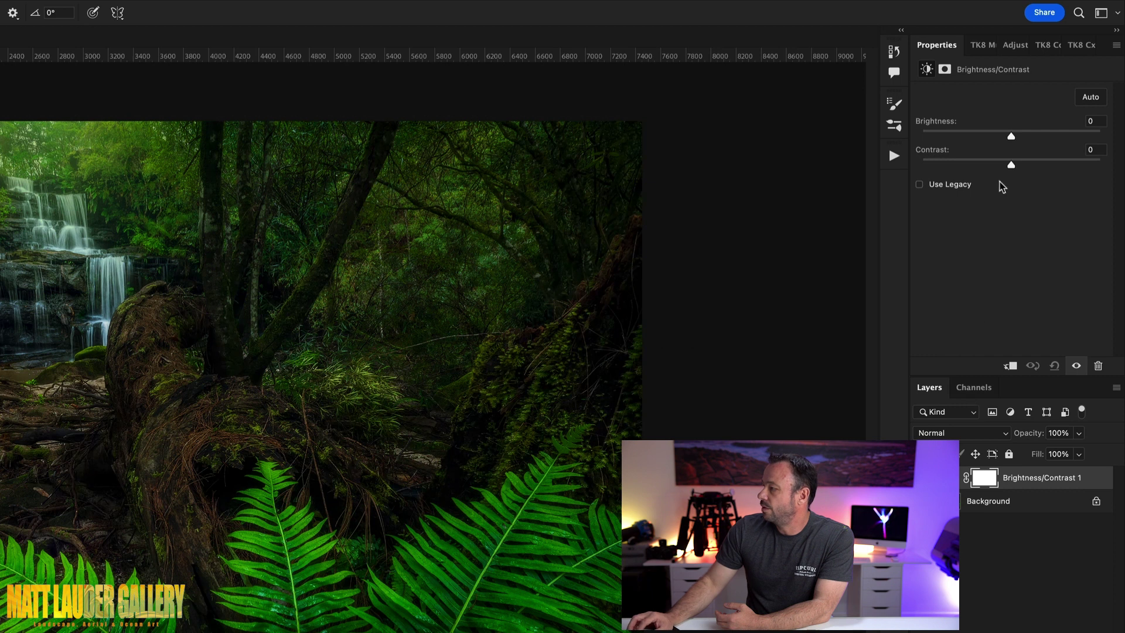
pyautogui.moveTo(1011, 169); pyautogui.dragTo(918, 166)
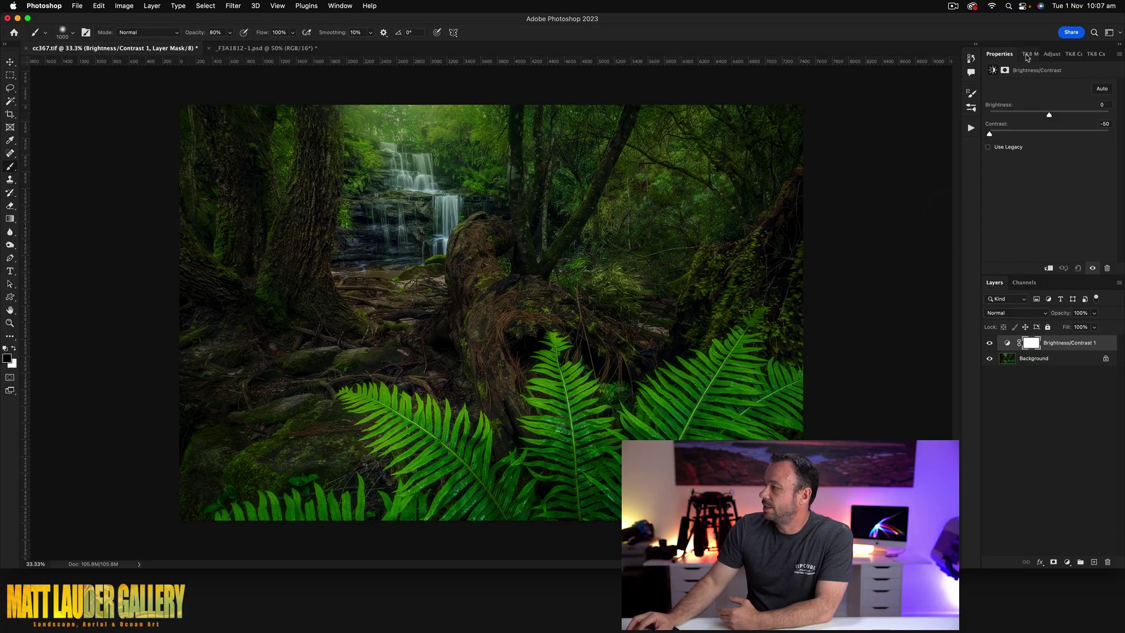
# Step: Compare the TK8 Darks-3 and Darks-4 masks and apply Darks-3 to the Brightness/Contrast layer
pyautogui.click(1030, 54)
pyautogui.click(996, 81)
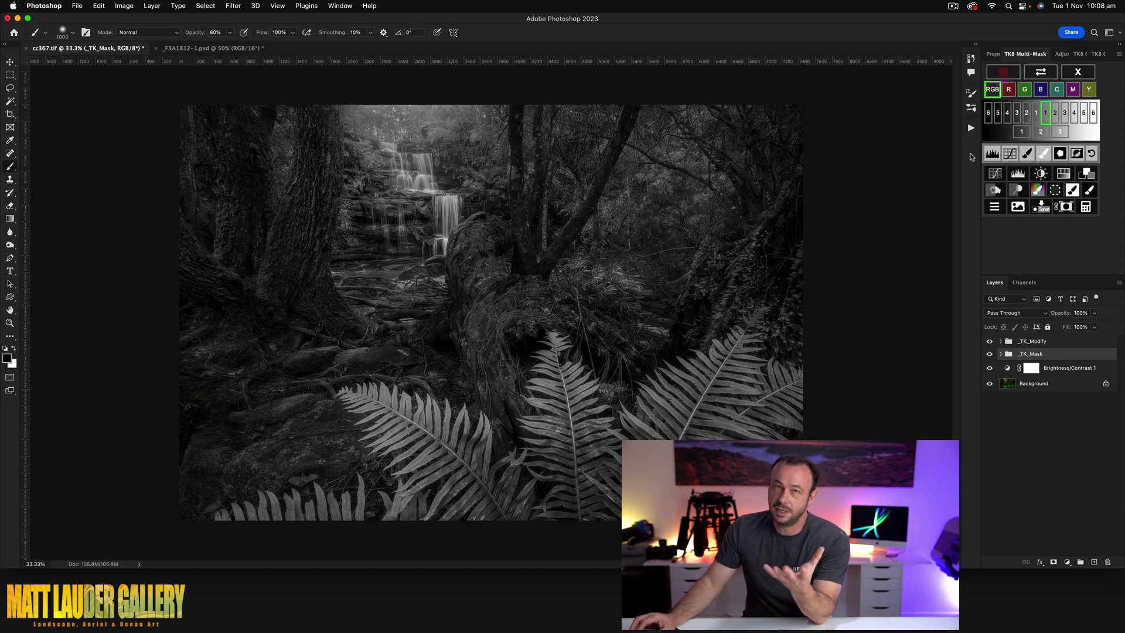
pyautogui.click(1018, 115)
pyautogui.click(1008, 115)
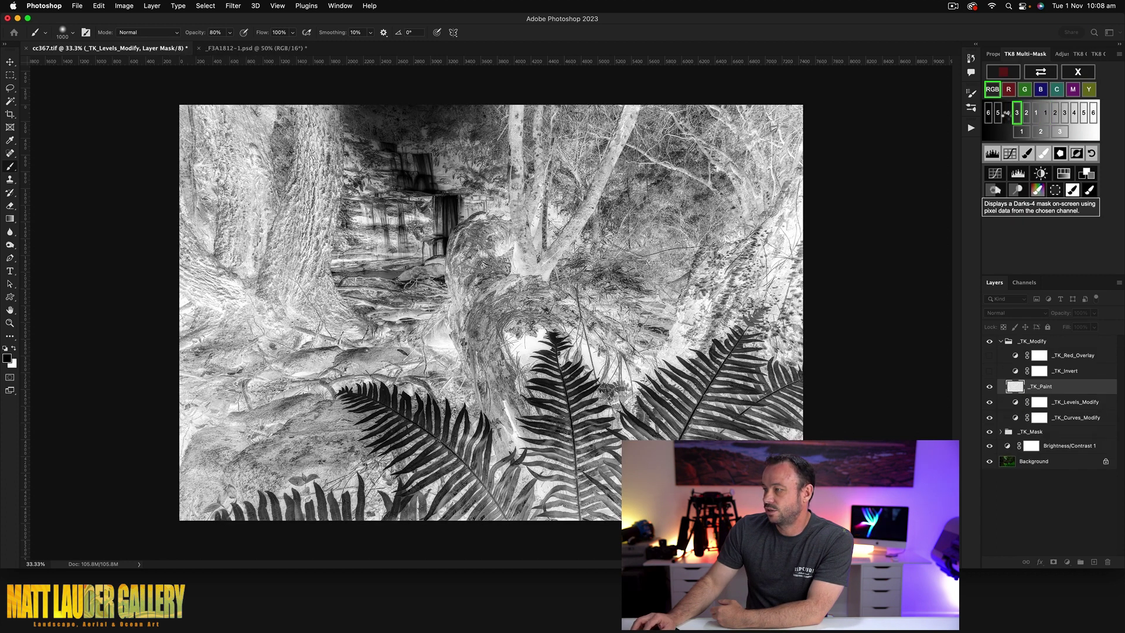
pyautogui.click(1018, 115)
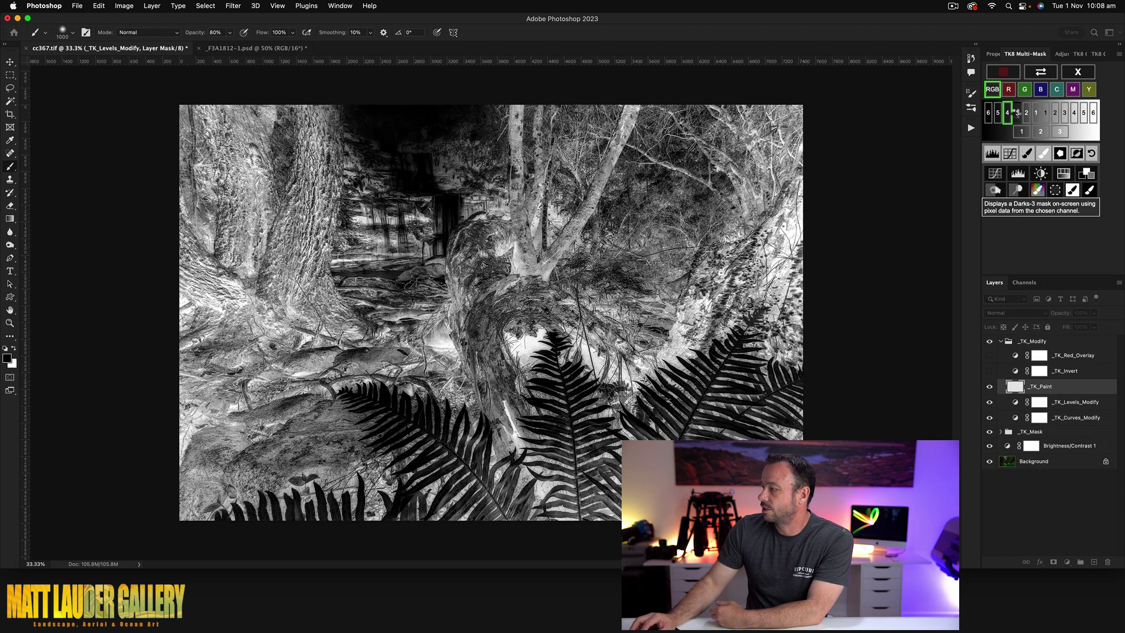
pyautogui.click(1066, 209)
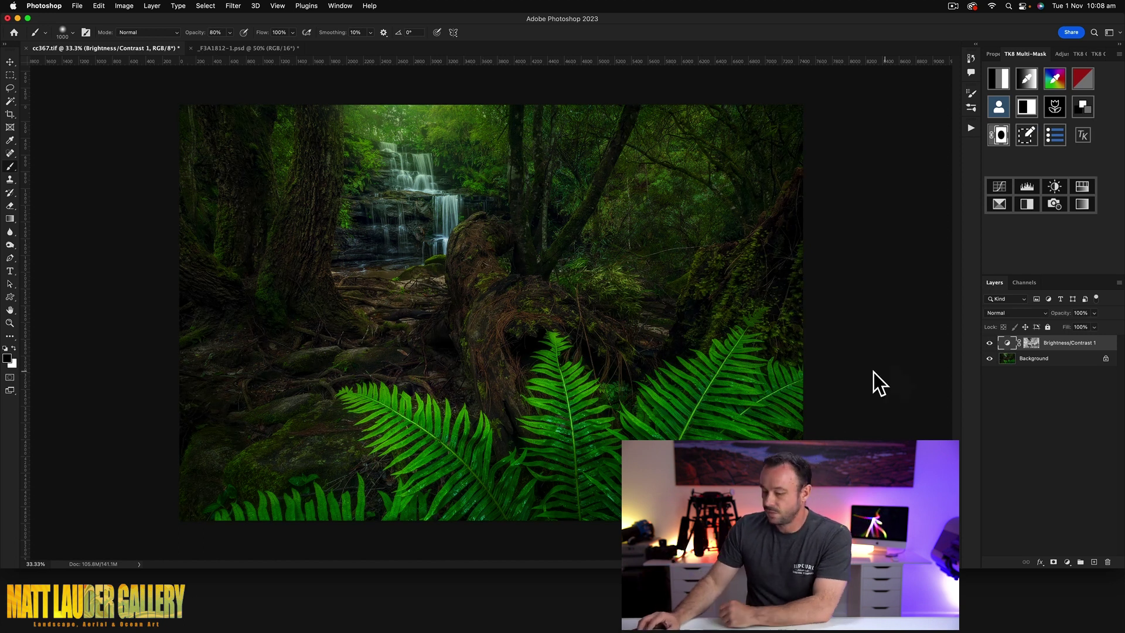
pyautogui.press('z')
pyautogui.click(322, 225)
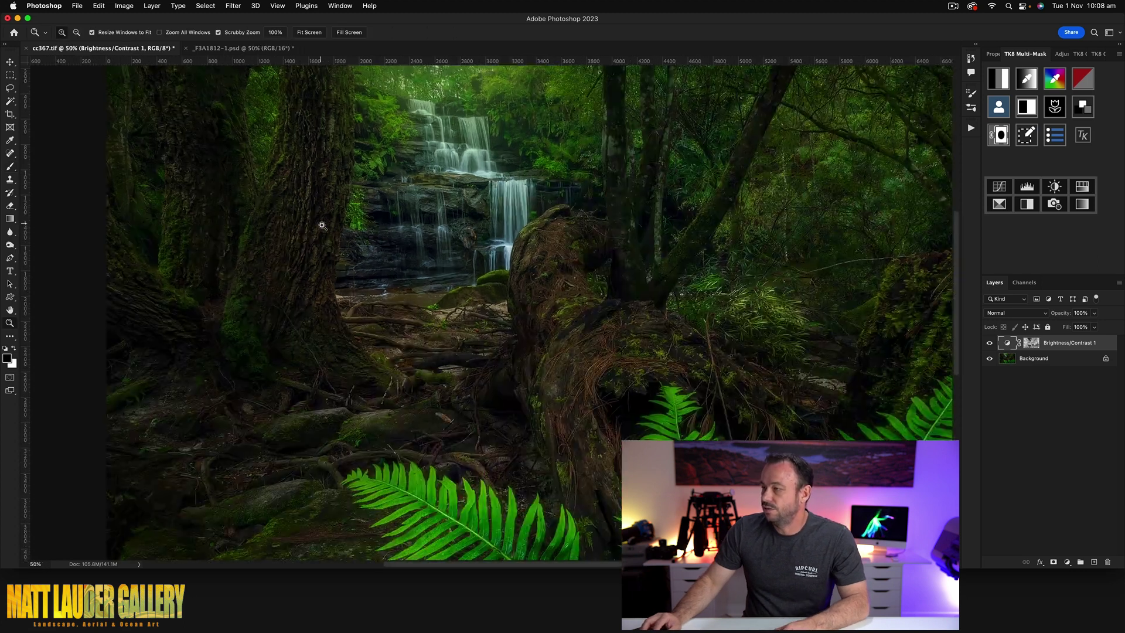
pyautogui.click(990, 345)
pyautogui.click(990, 345)
pyautogui.click(990, 345)
pyautogui.click(990, 346)
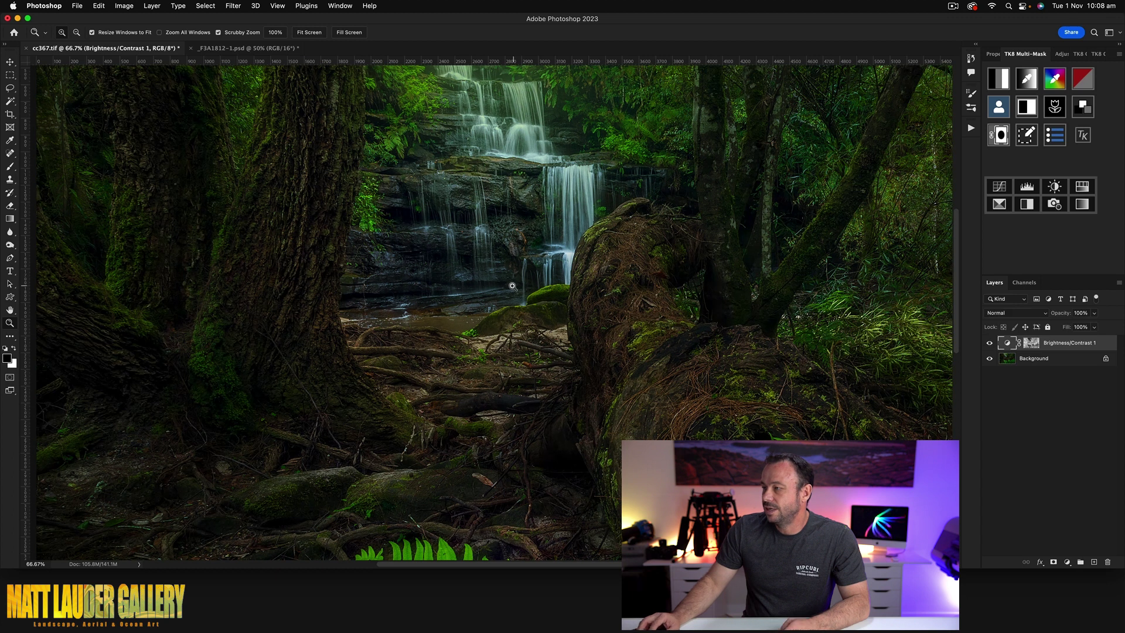
pyautogui.keyDown('alt'); pyautogui.click(514, 285); pyautogui.keyUp('alt')
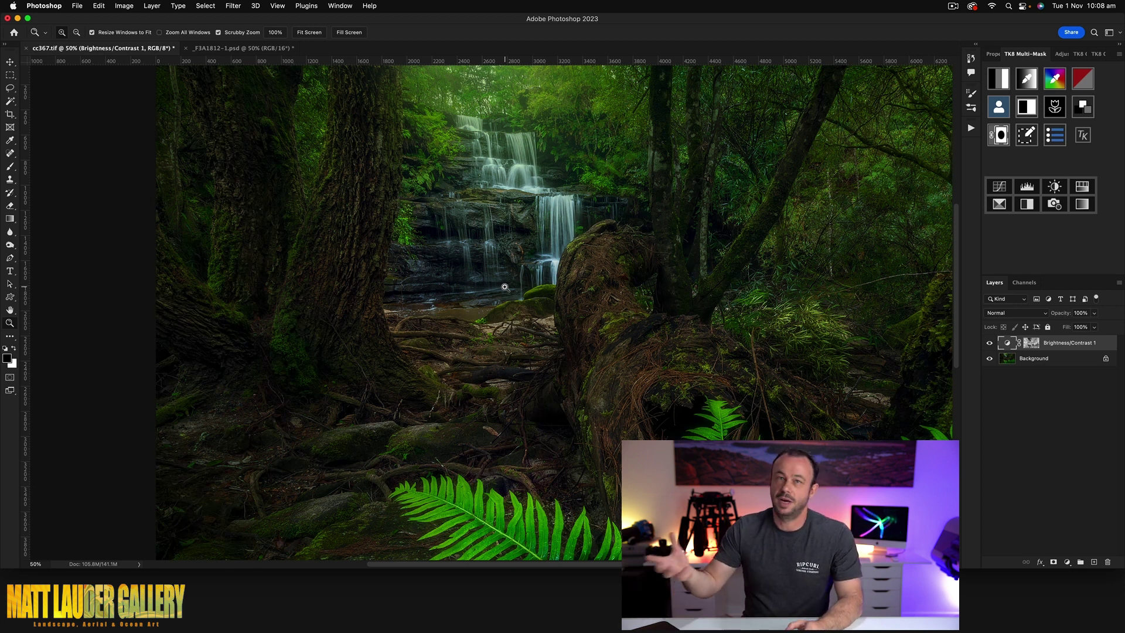
pyautogui.keyDown('alt'); pyautogui.click(505, 288); pyautogui.keyUp('alt')
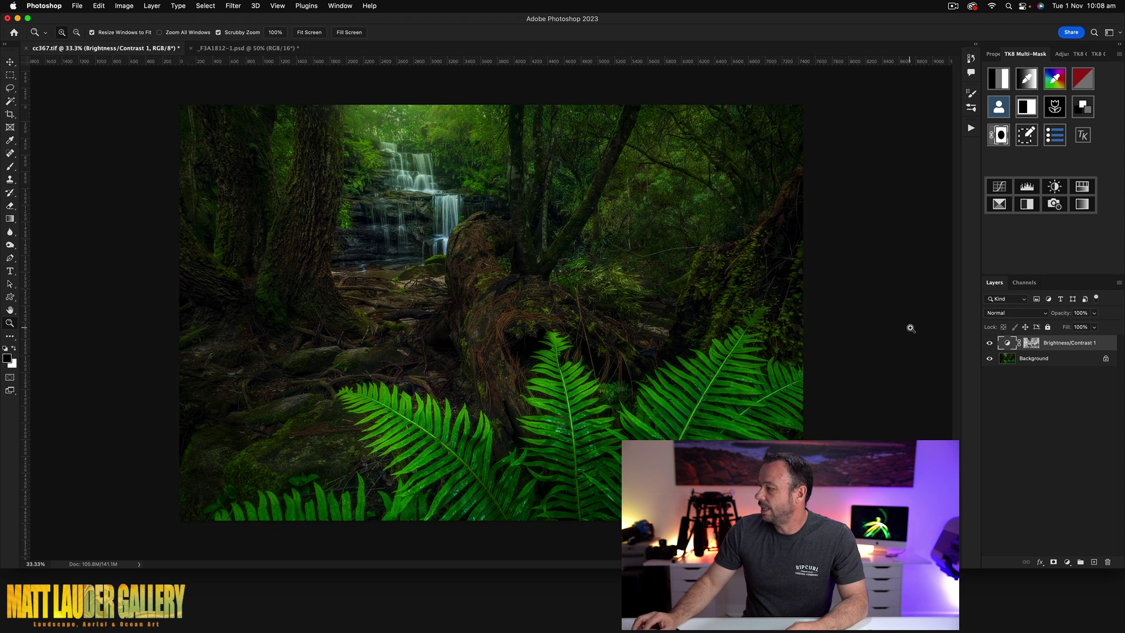
# Step: View the forest adjustment's mask alone and as a rubylith overlay, then switch to _F3A1812-1.psd
pyautogui.click(1032, 346)
pyautogui.keyDown('alt'); pyautogui.click(1034, 348); pyautogui.keyUp('alt')
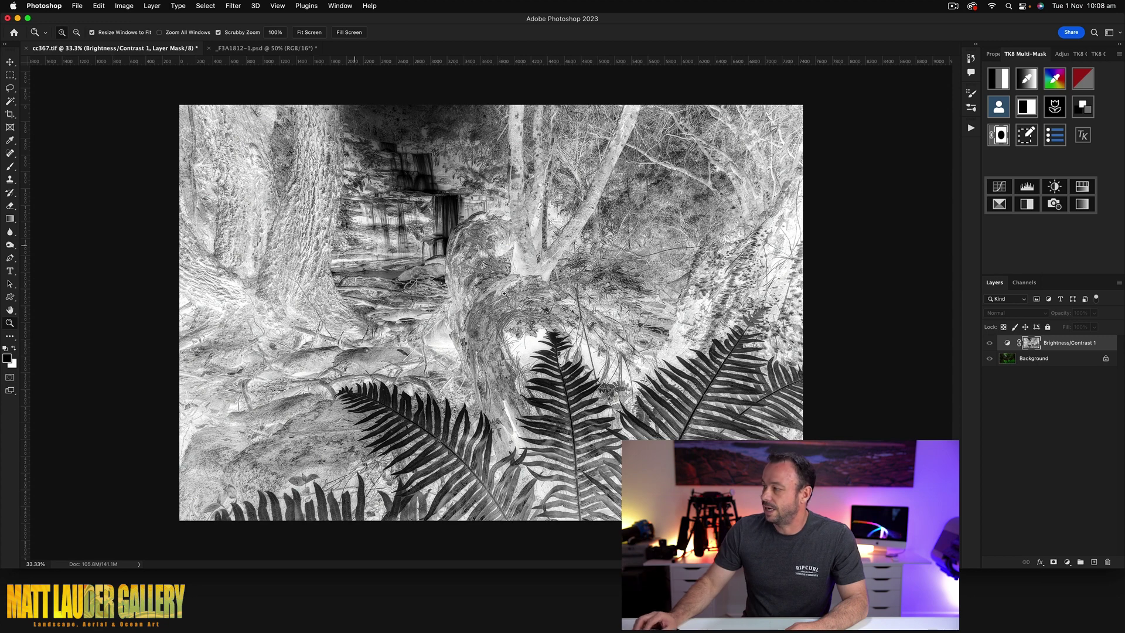
pyautogui.press('\\')
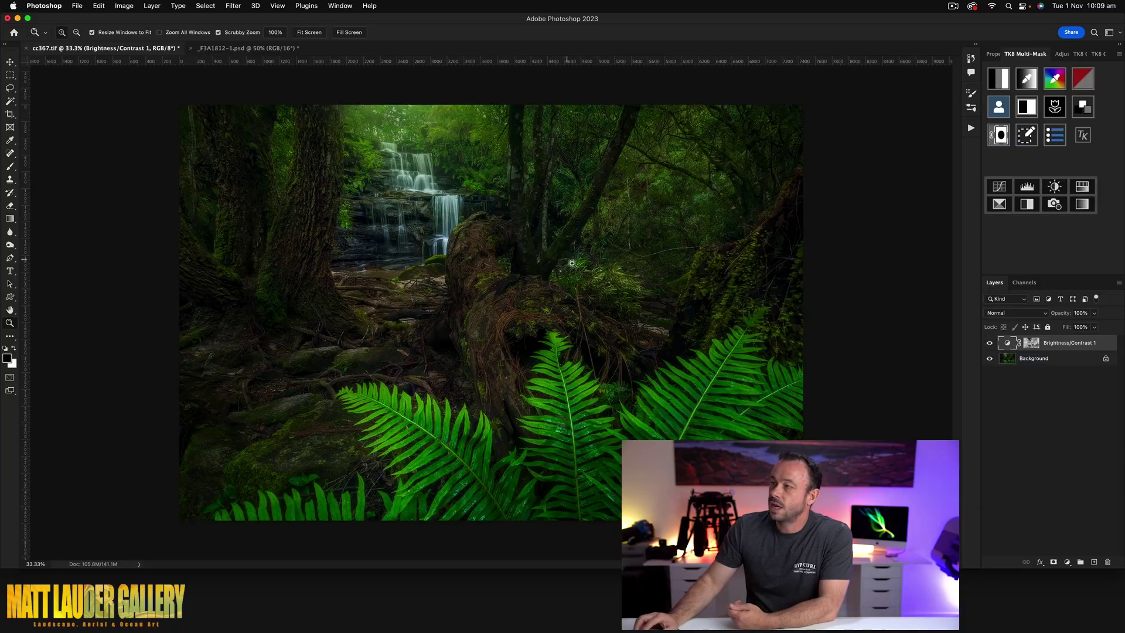
pyautogui.click(247, 51)
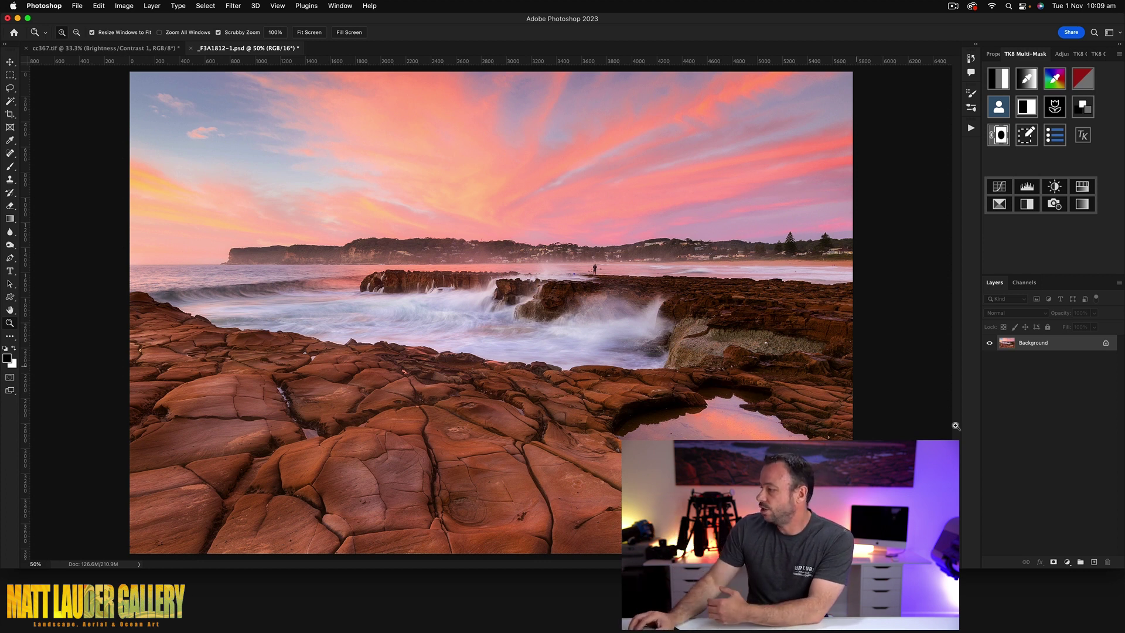
# Step: Add a Brightness/Contrast adjustment layer to the seascape with Contrast around -48
pyautogui.click(1067, 564)
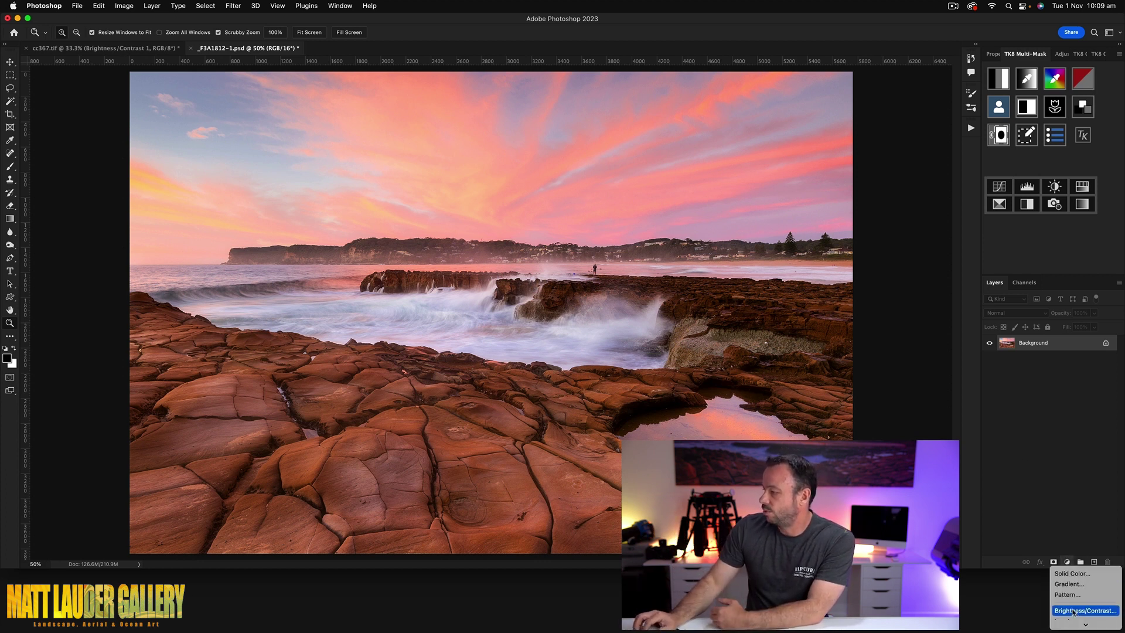
pyautogui.click(1073, 612)
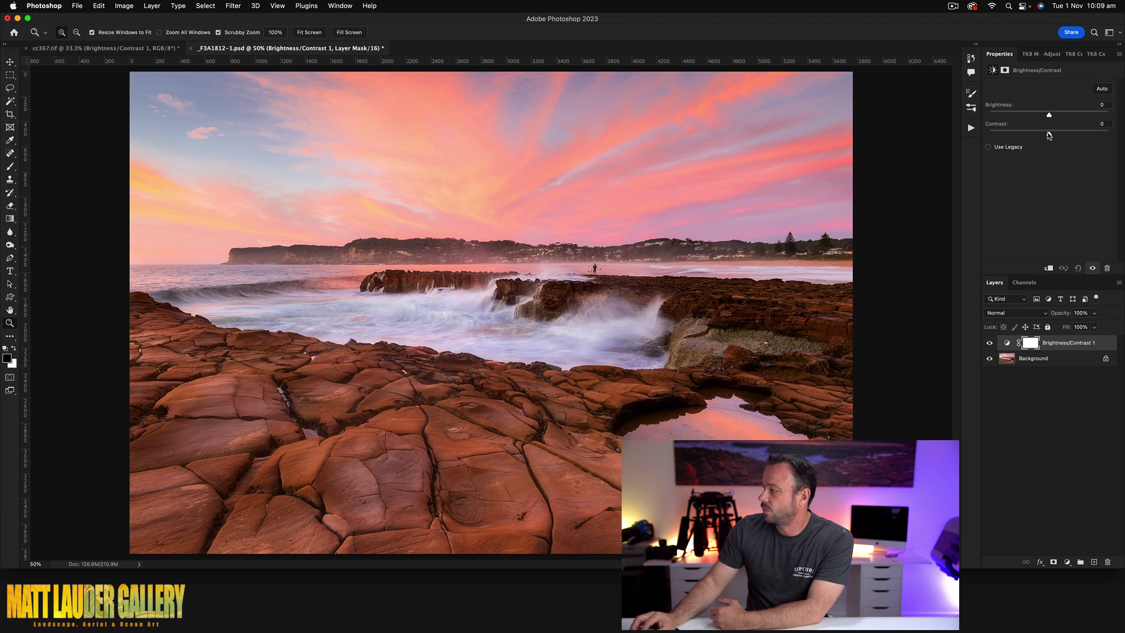
pyautogui.moveTo(1049, 133); pyautogui.dragTo(990, 134)
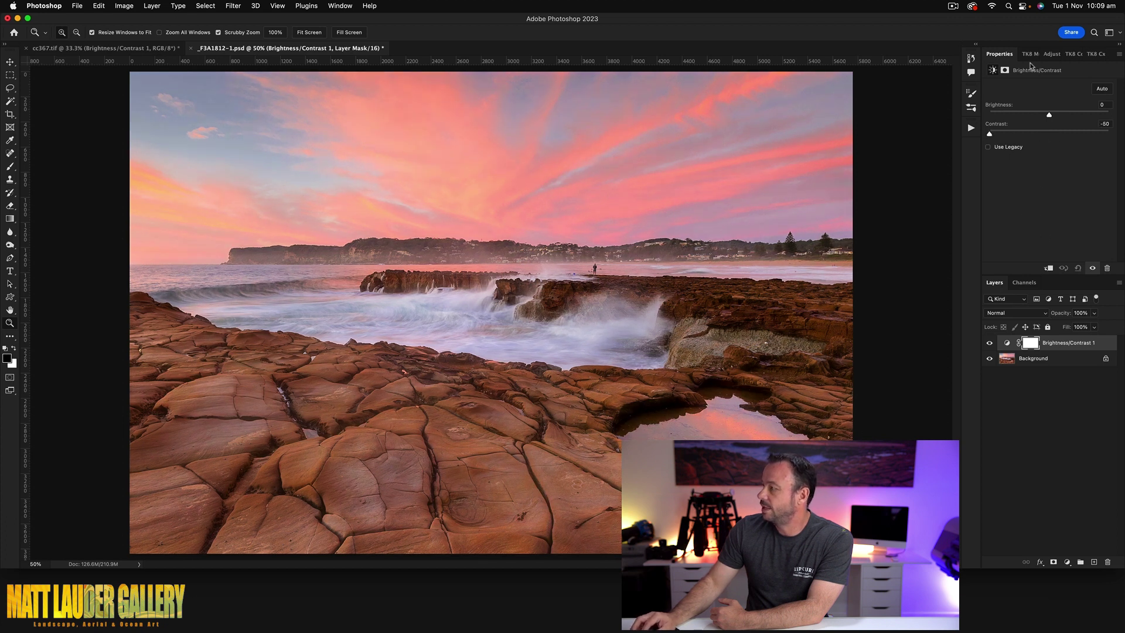
# Step: Compare TK8 Darks-3 and Darks-2 previews and apply Darks-2 as the adjustment's mask
pyautogui.click(1028, 58)
pyautogui.click(1046, 113)
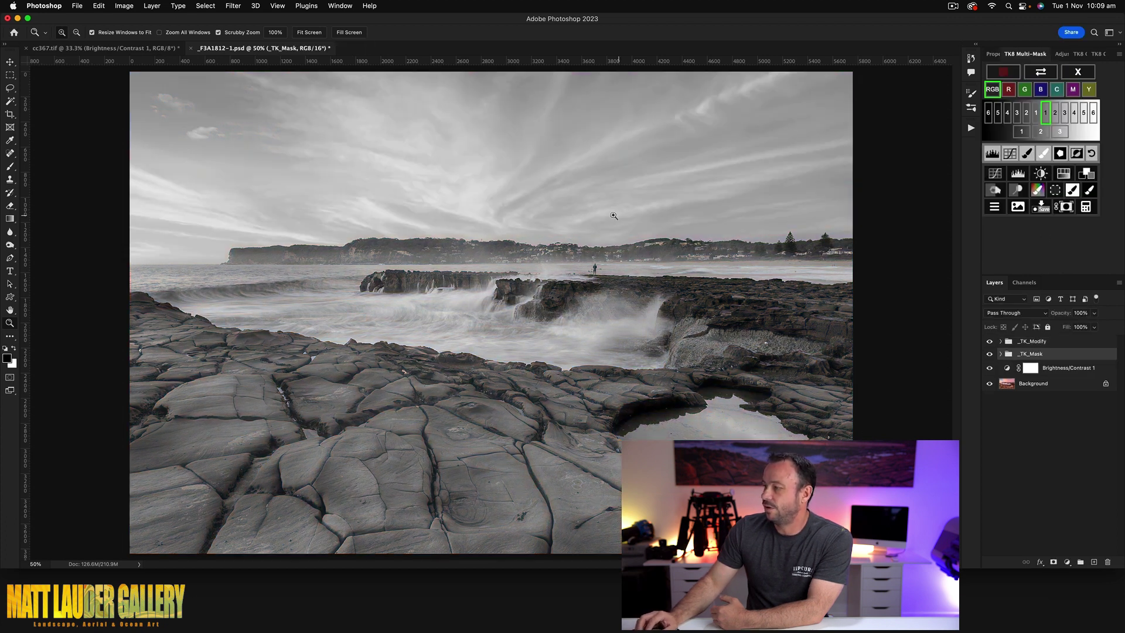
pyautogui.click(1017, 115)
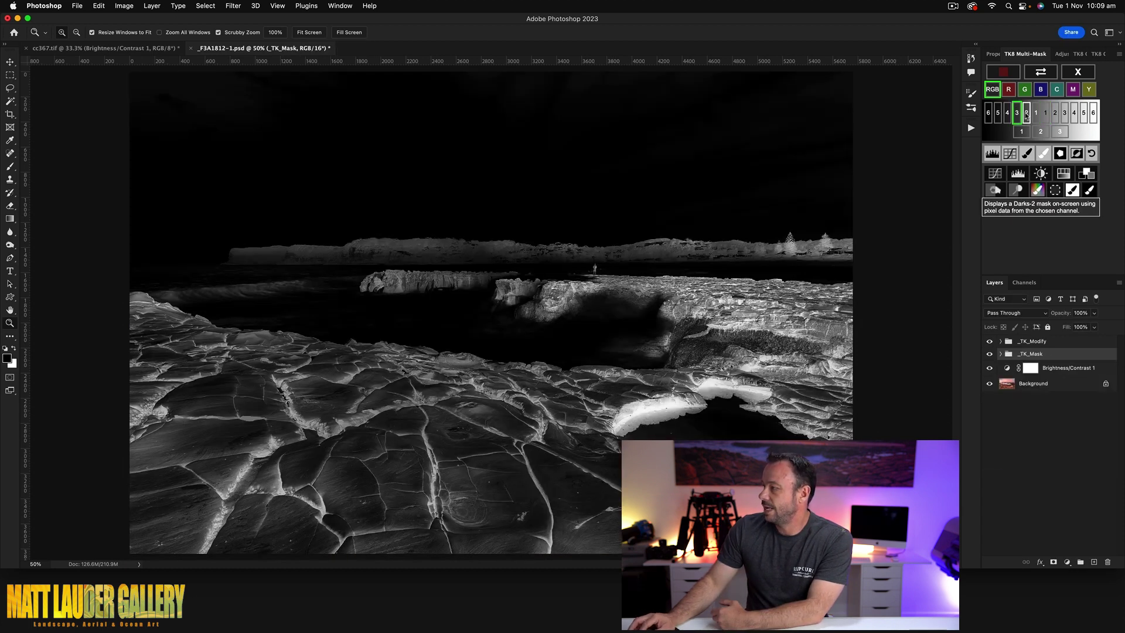
pyautogui.click(1026, 113)
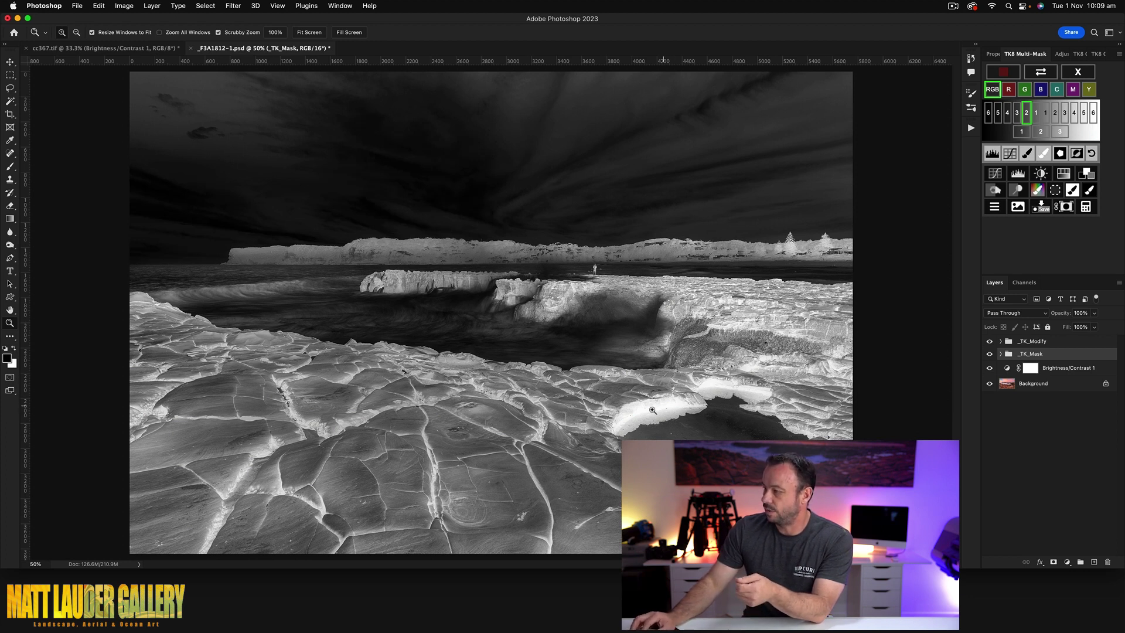
pyautogui.click(1065, 206)
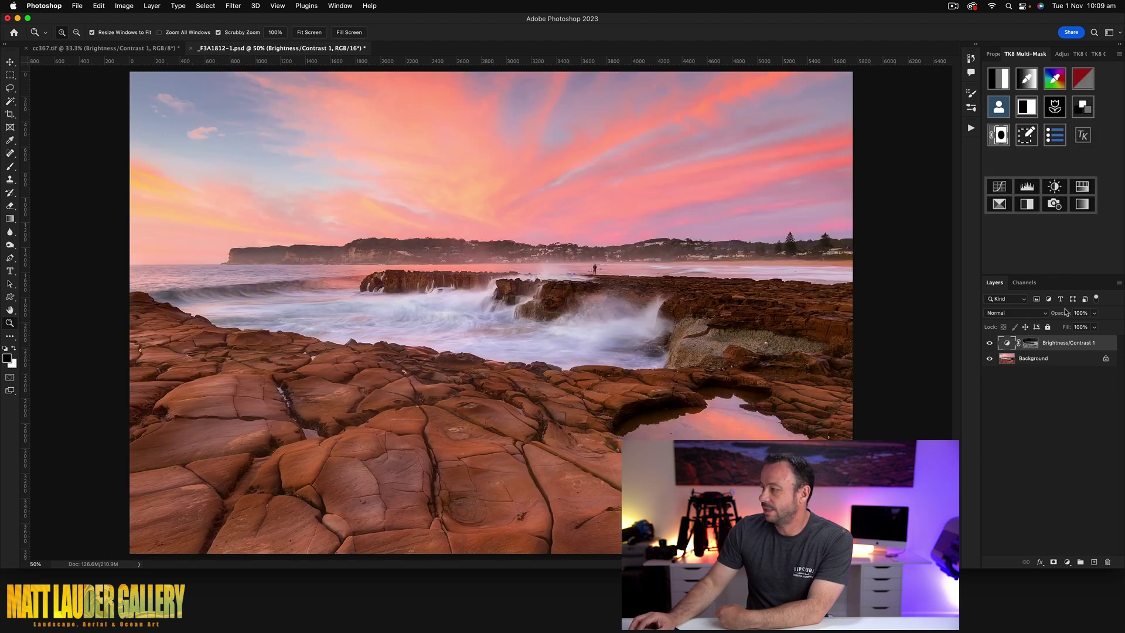
# Step: Toggle the Brightness/Contrast layer off and on to compare, zoomed in on the rocks
pyautogui.click(990, 344)
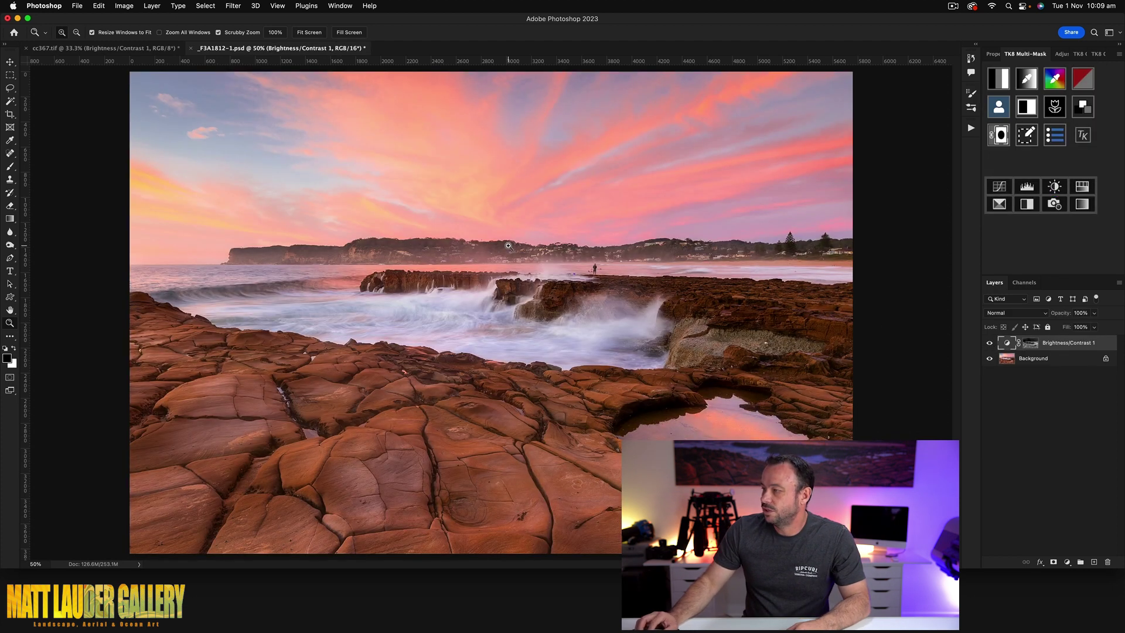
pyautogui.click(472, 258)
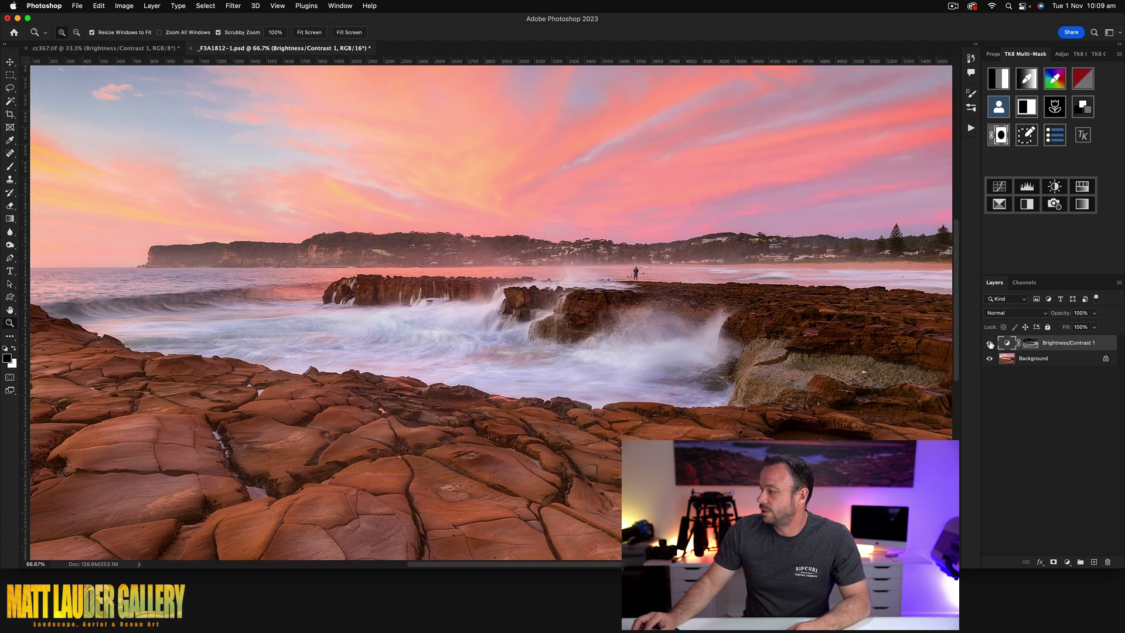
pyautogui.click(990, 344)
pyautogui.click(990, 344)
pyautogui.click(990, 344)
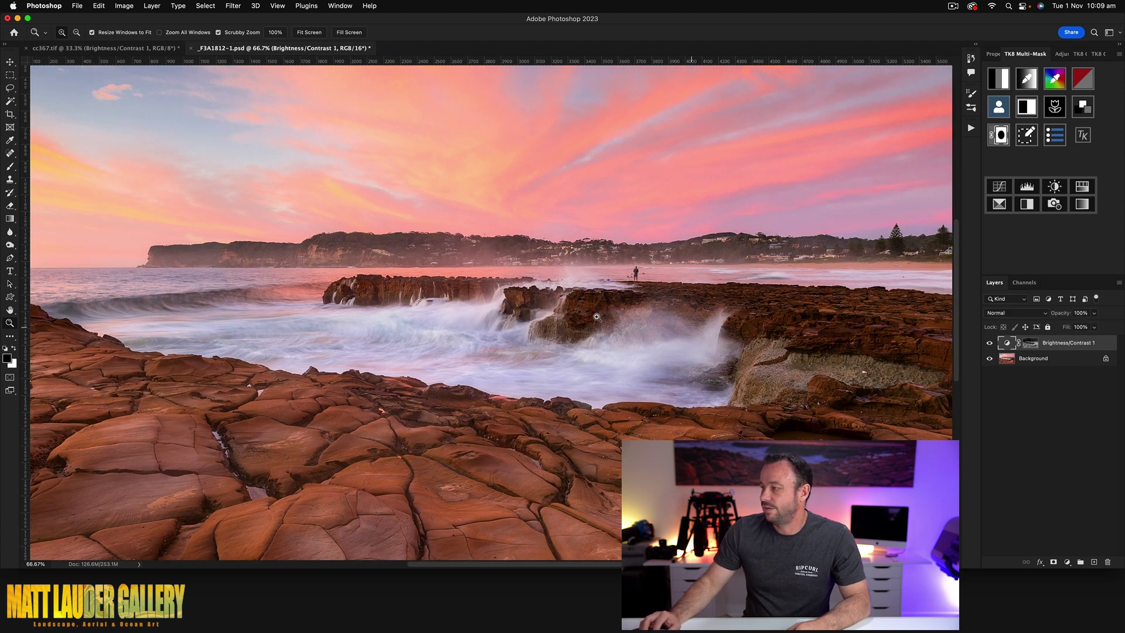
pyautogui.keyDown('alt'); pyautogui.click(559, 313); pyautogui.keyUp('alt')
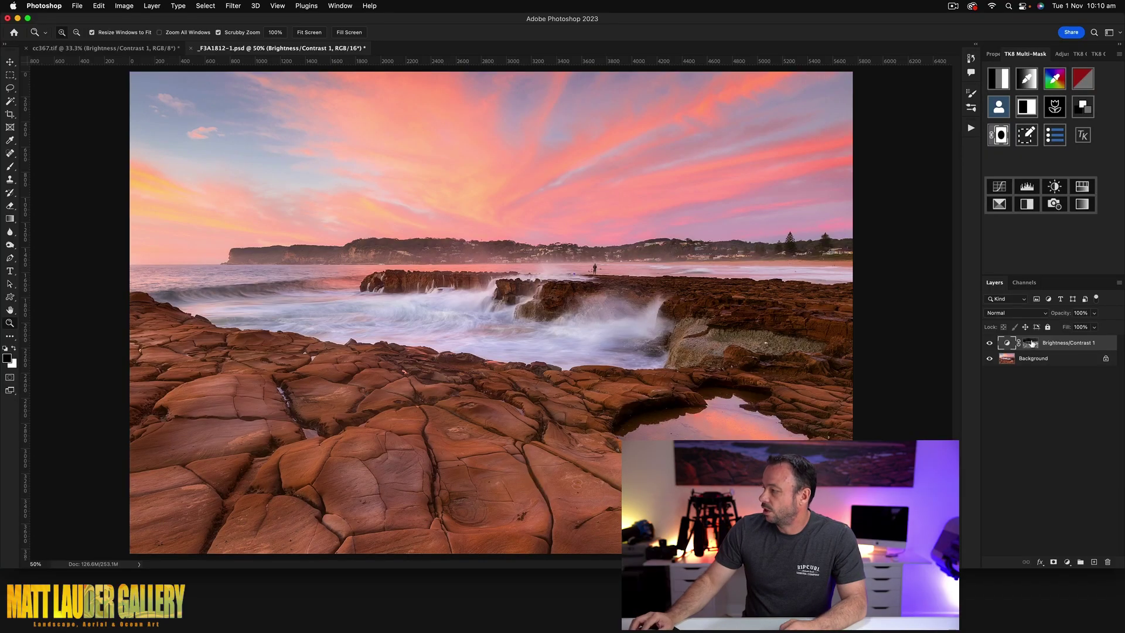
pyautogui.click(1032, 343)
# Step: Preview the contrast layer's luminosity mask alone, return to the colour seascape, and select the Brush tool
pyautogui.keyDown('alt'); pyautogui.click(1033, 344); pyautogui.keyUp('alt')
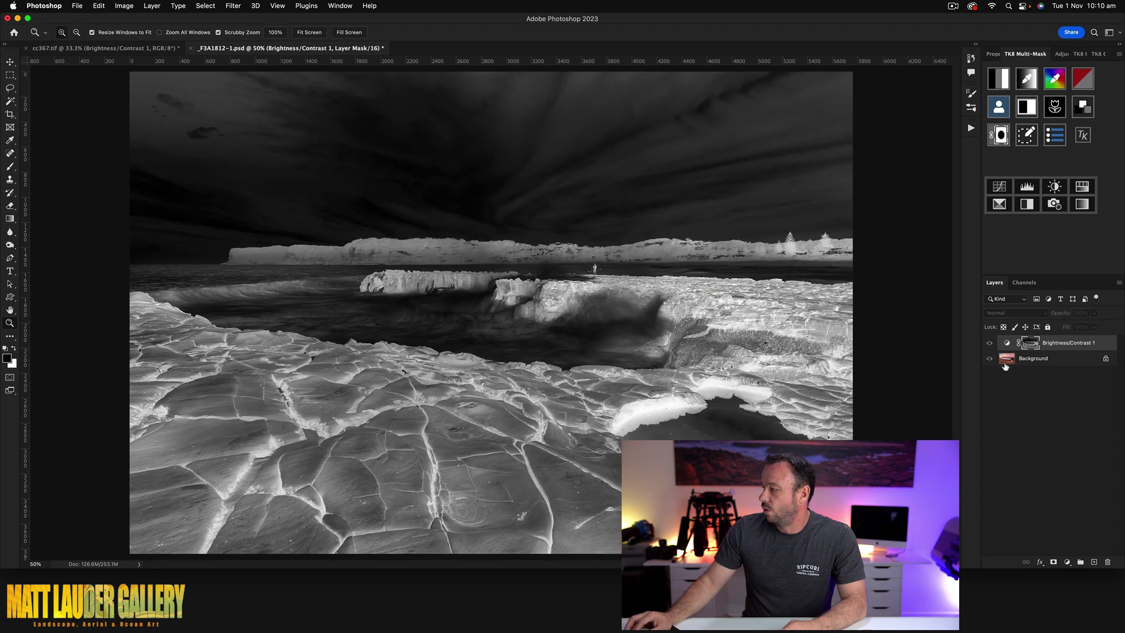
pyautogui.press('b')
pyautogui.keyDown('alt'); pyautogui.click(1035, 345); pyautogui.keyUp('alt')
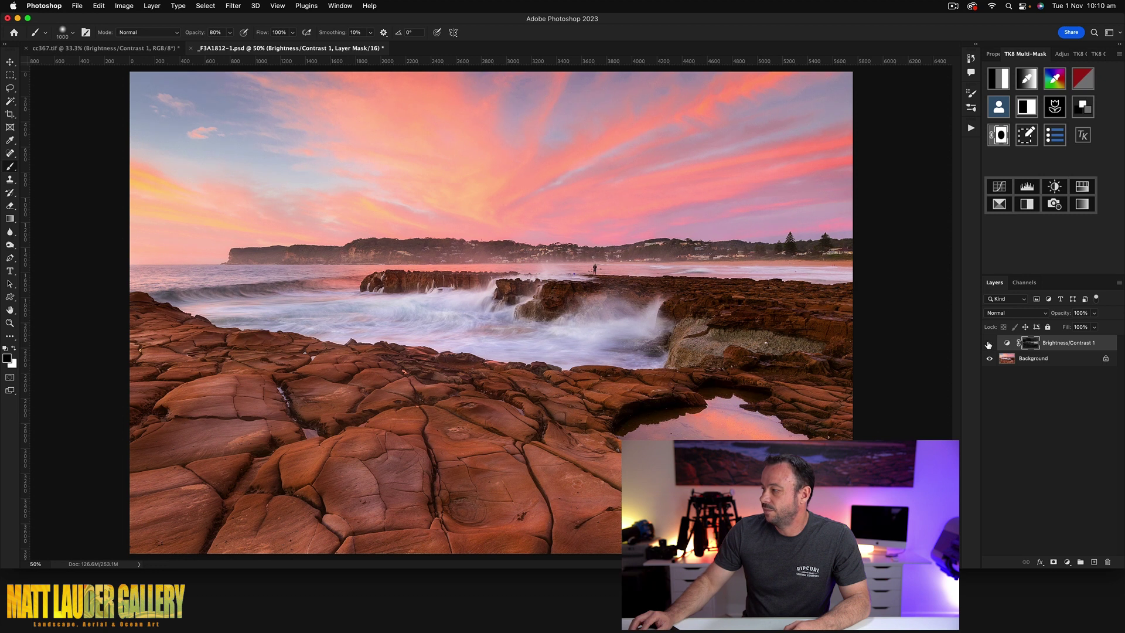
pyautogui.press('z')
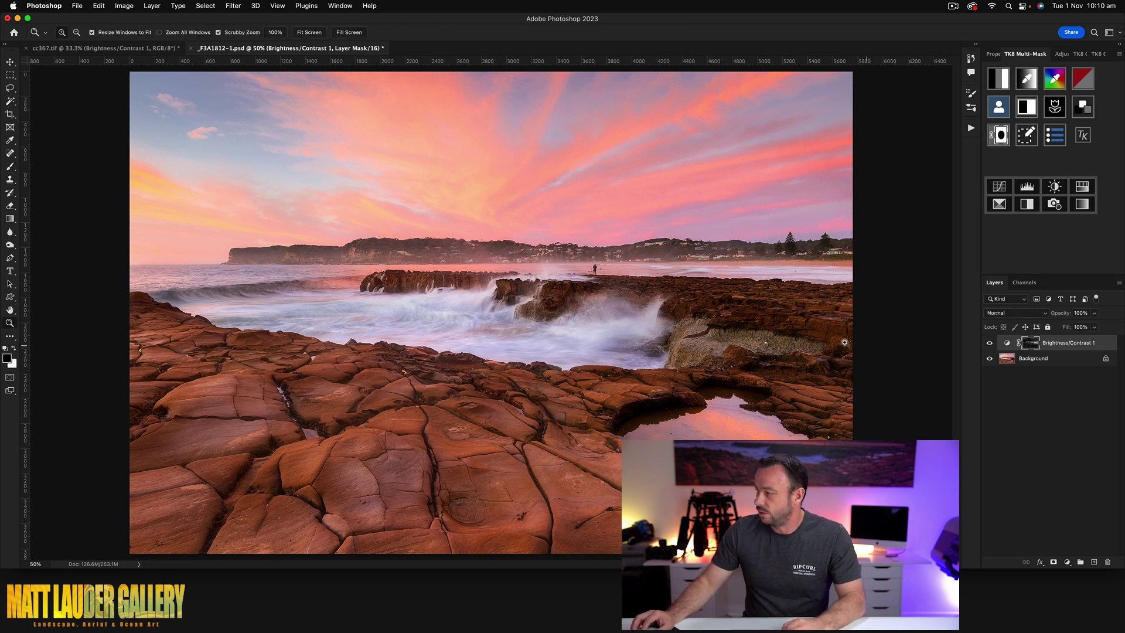
pyautogui.click(772, 322)
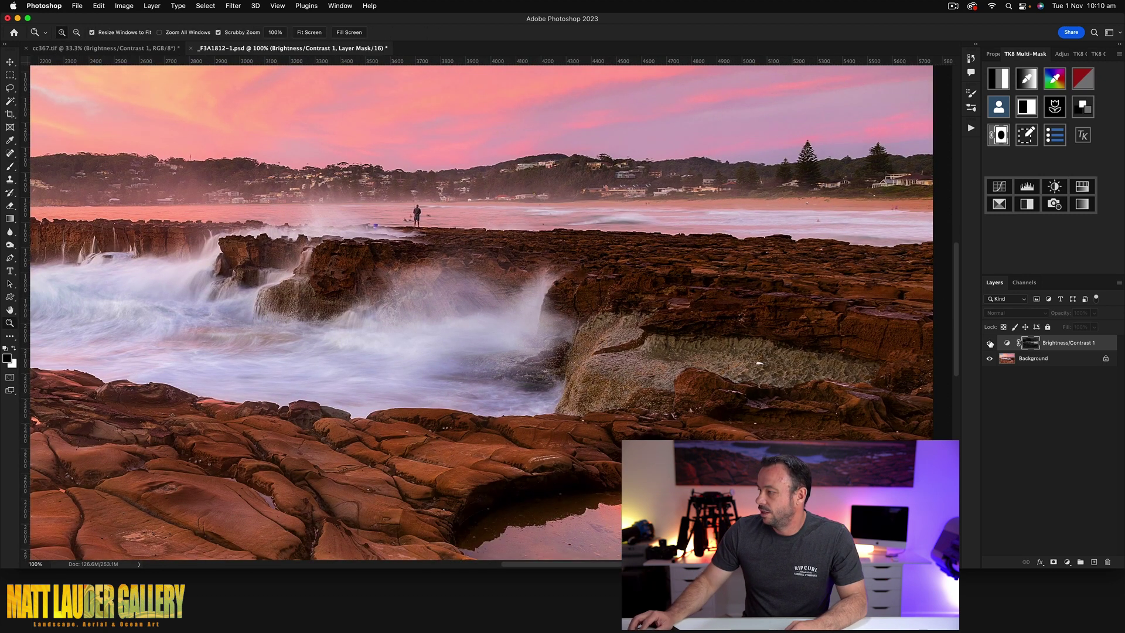
pyautogui.moveTo(139, 255); pyautogui.dragTo(495, 292)
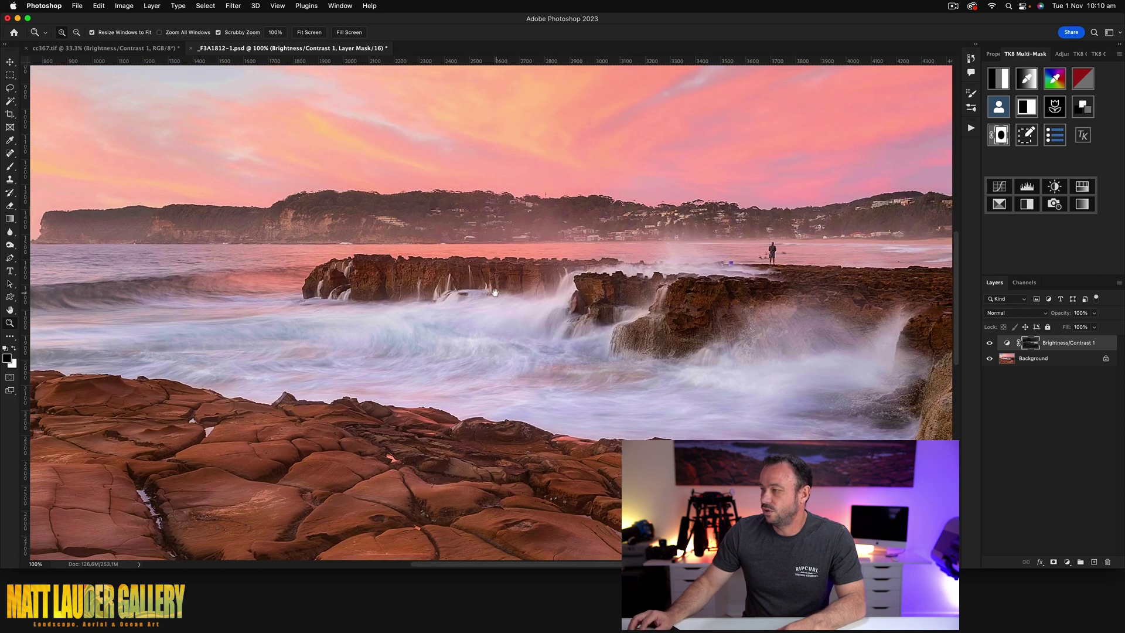
pyautogui.keyDown('alt'); pyautogui.click(481, 323); pyautogui.keyUp('alt')
pyautogui.keyDown('alt'); pyautogui.click(481, 324); pyautogui.keyUp('alt')
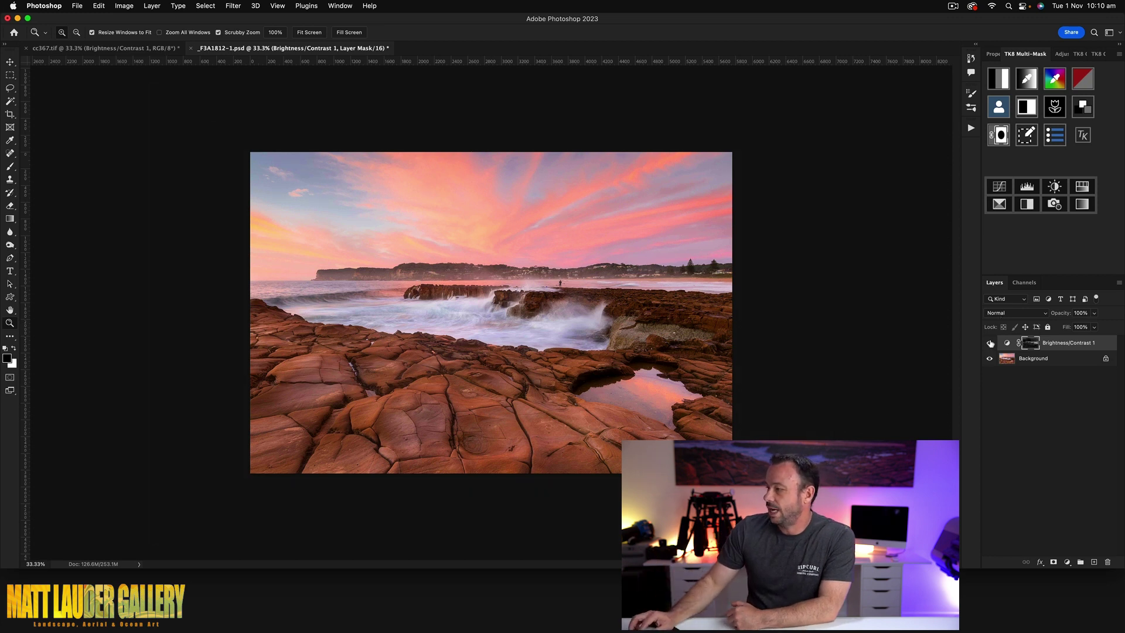
pyautogui.click(541, 314)
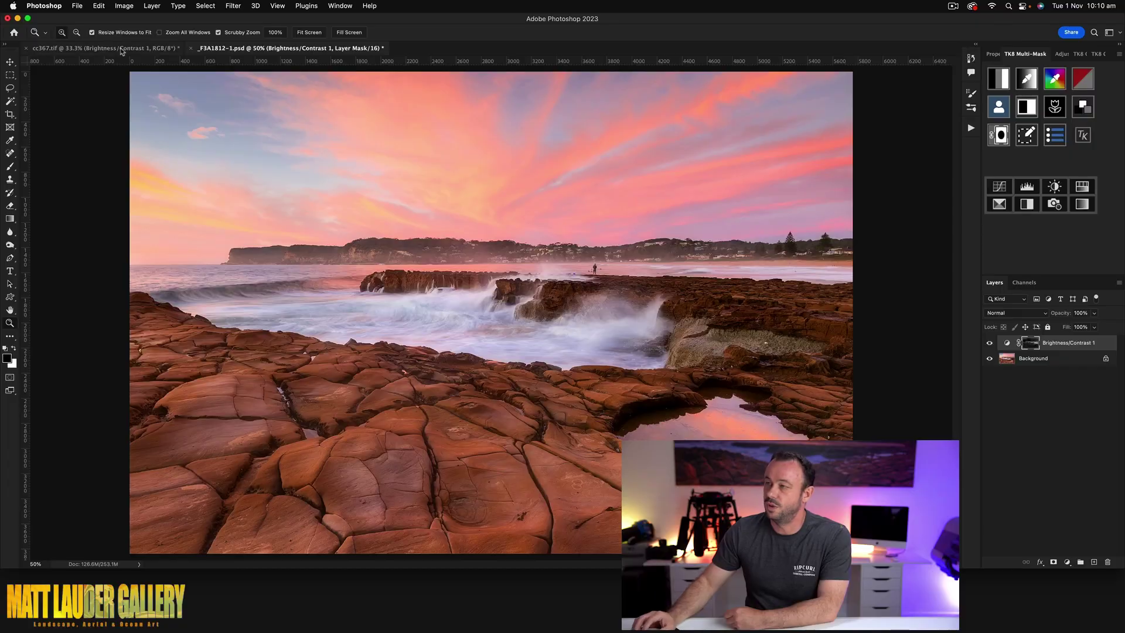
# Step: Make cc367.tif's Brightness/Contrast 1 layer visible again, then go back to _F3A1812-1.psd
pyautogui.click(122, 49)
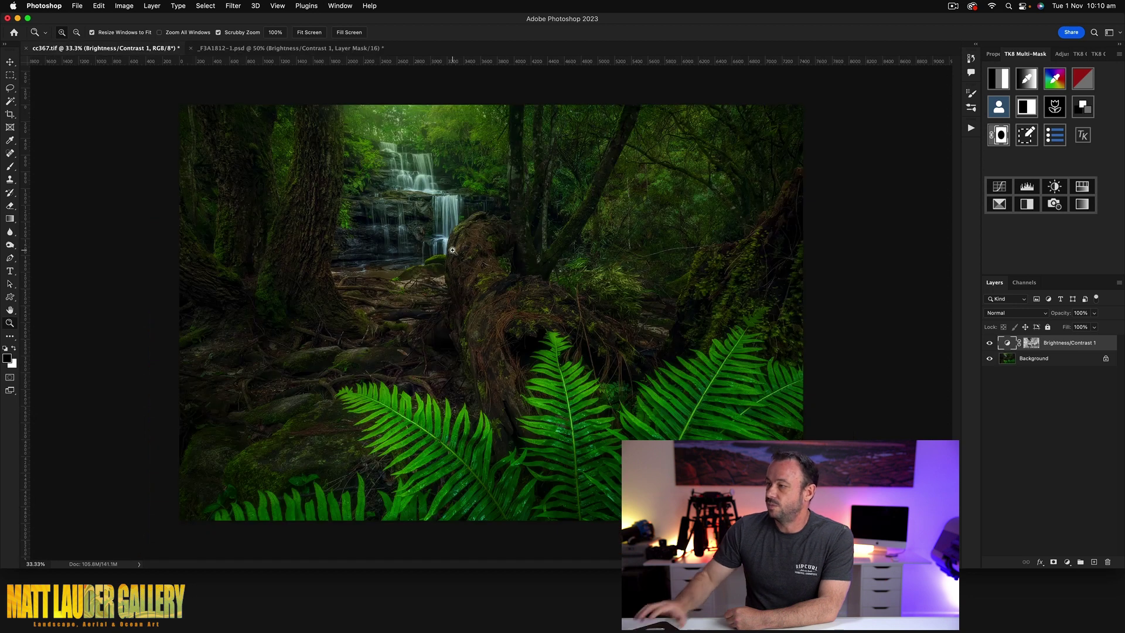
pyautogui.click(990, 343)
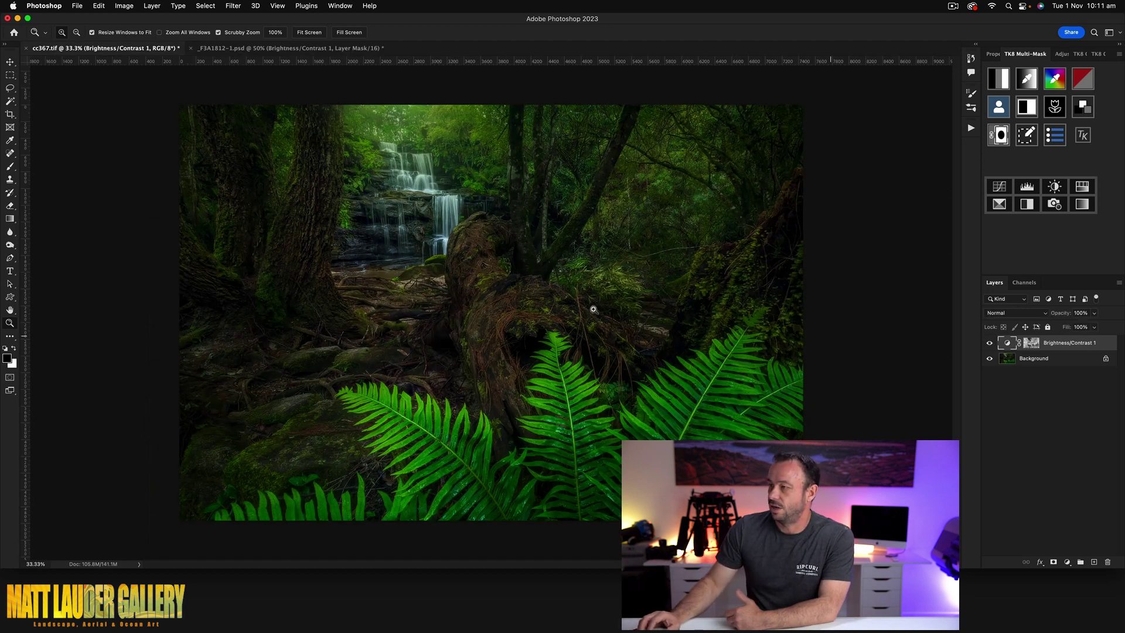
pyautogui.click(268, 49)
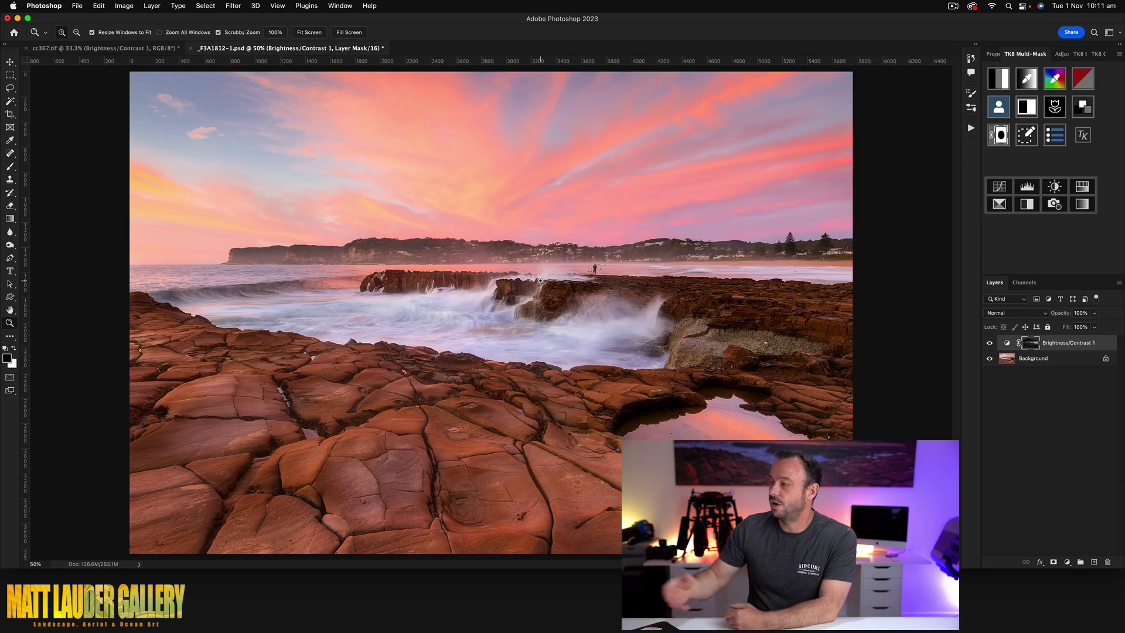